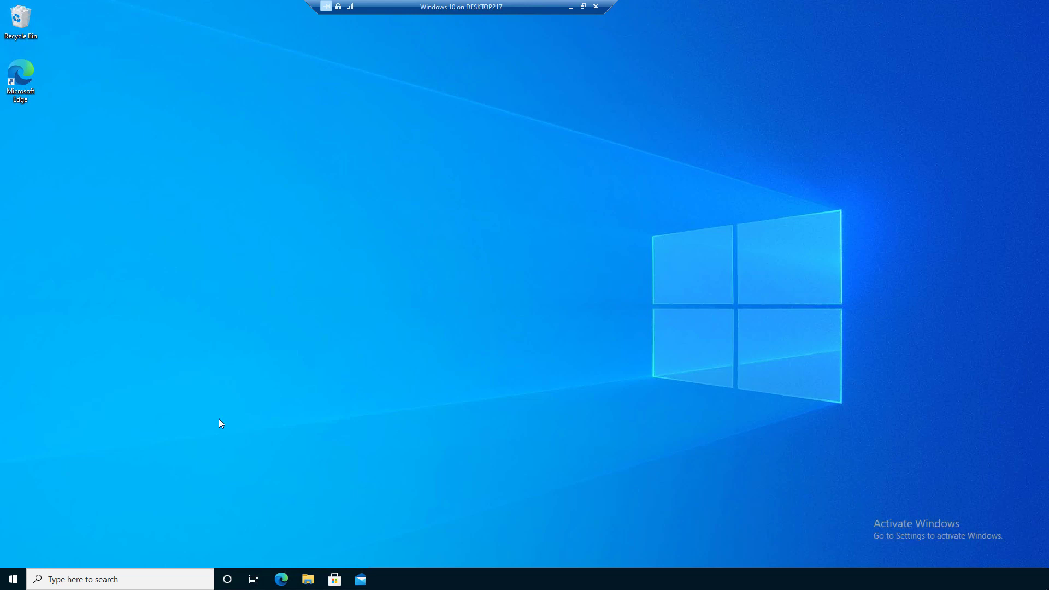
- Search for 'windows update' and open the Windows Update settings page
click(115, 580)
text(windows update)
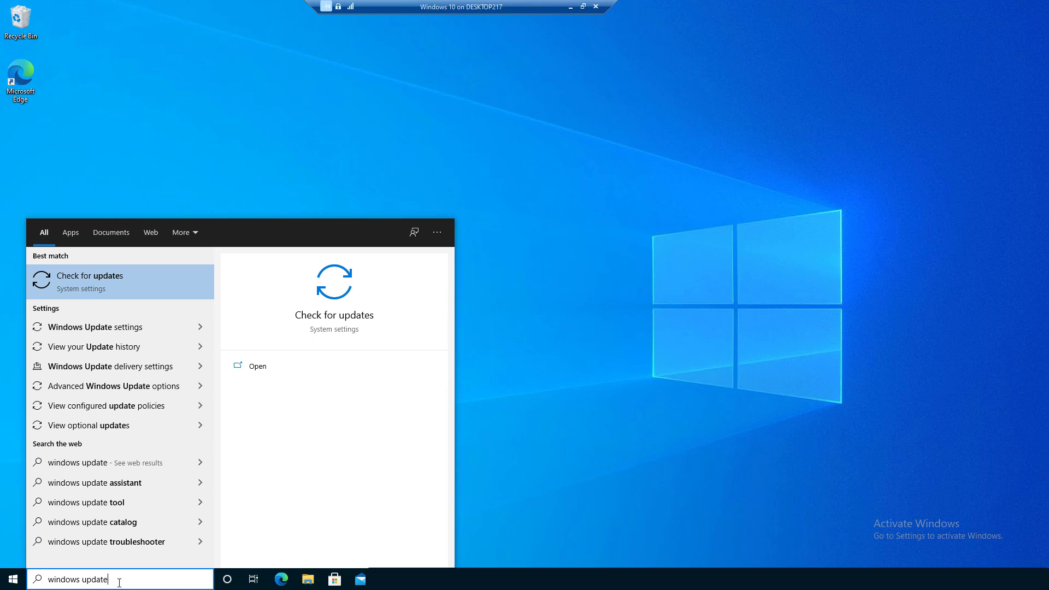
click(94, 281)
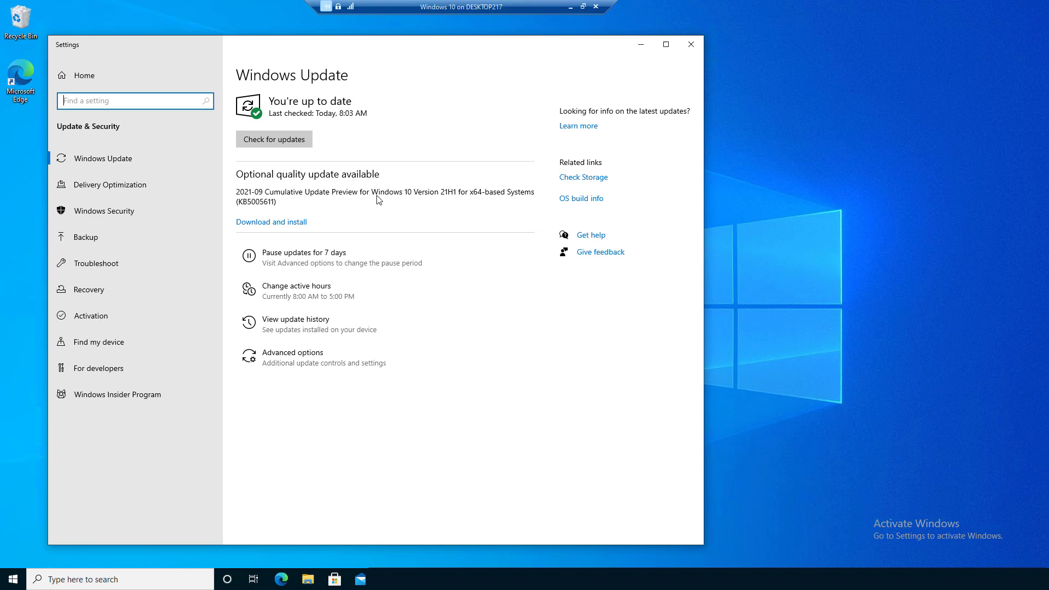
- Highlight the optional KB5005611 cumulative update description, then clear the highlight
click(290, 199)
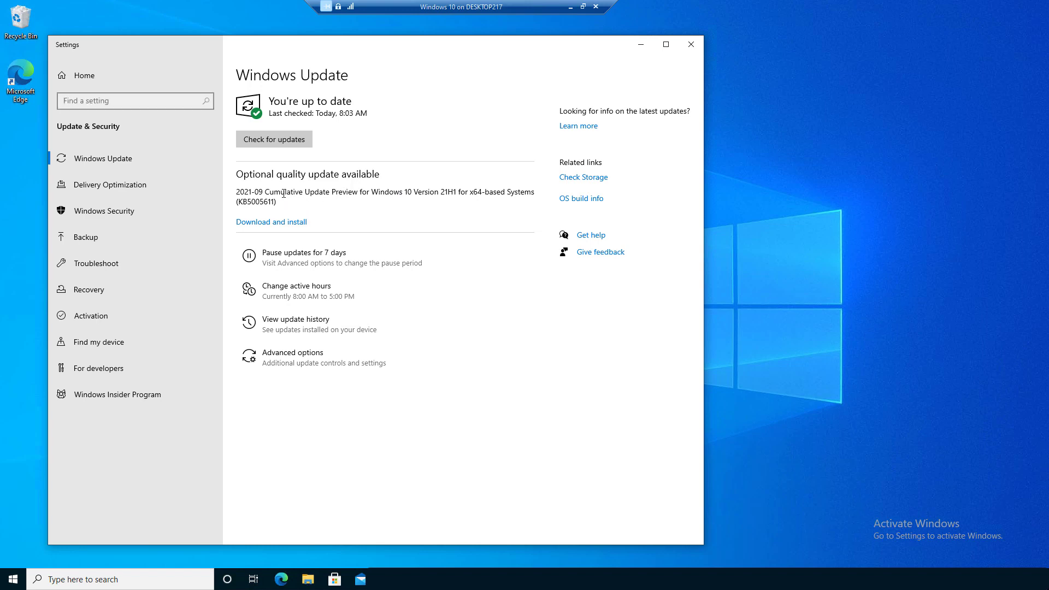
drag(284, 194, 426, 192)
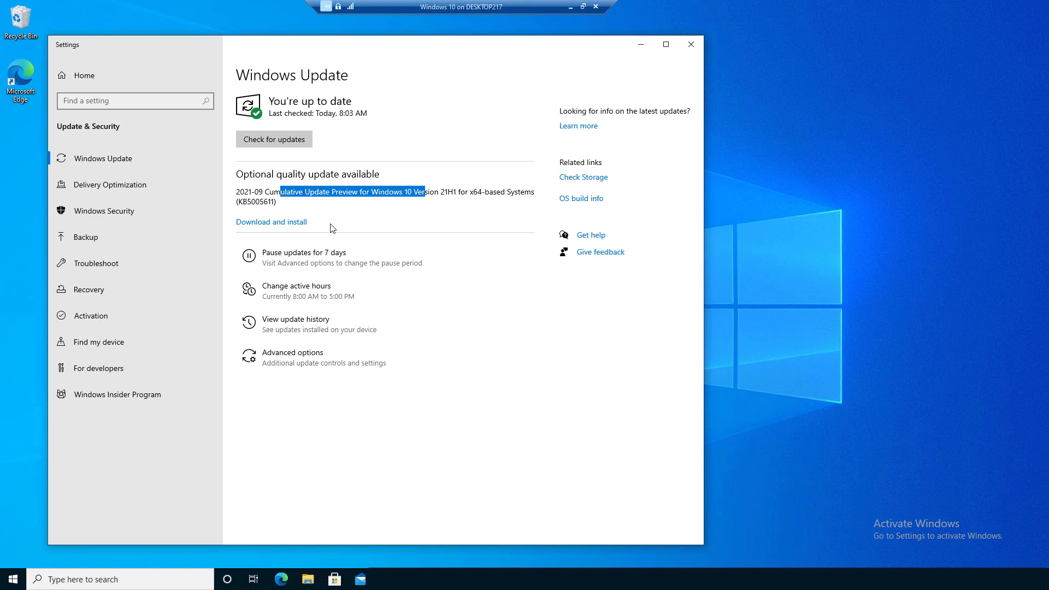
click(347, 197)
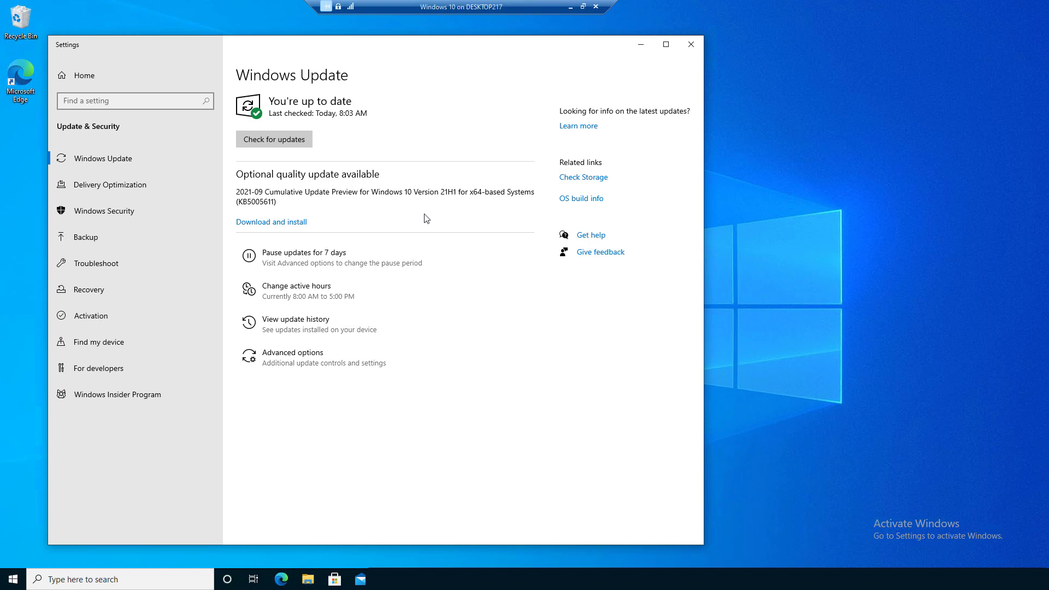
- Minimize Settings and load Microsoft's Download Windows 11 page in Edge, highlighting its three-options sentence
click(641, 48)
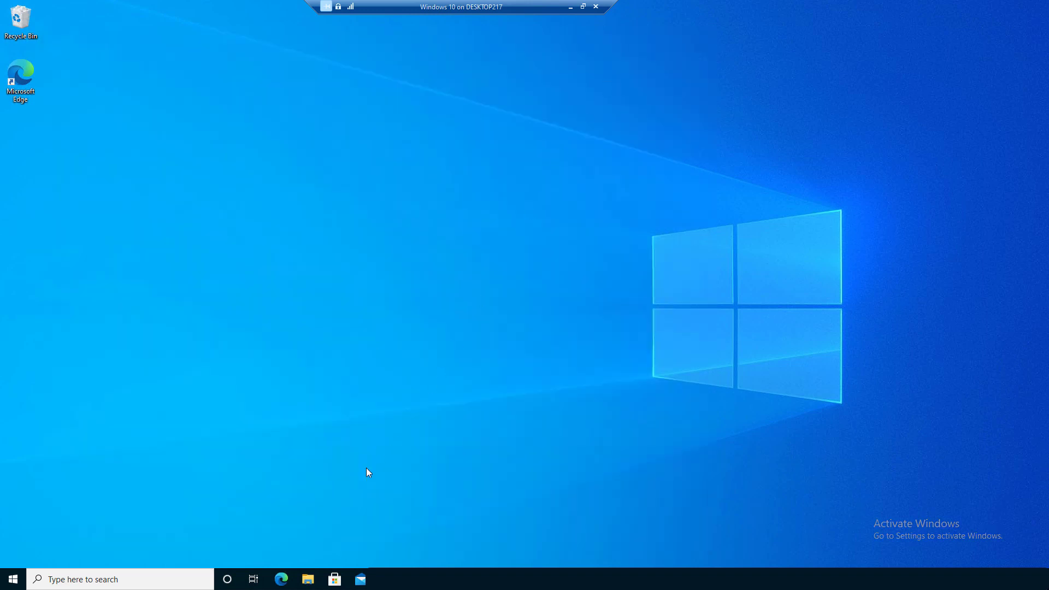
click(287, 583)
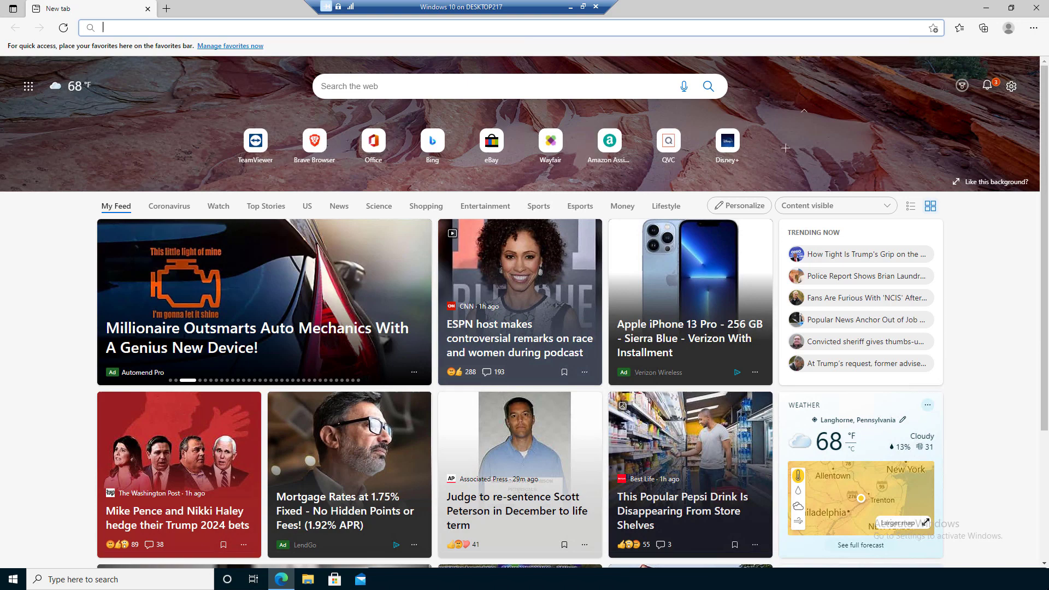
text(https://www.microsoft.com/en-us/software-download/windows11)
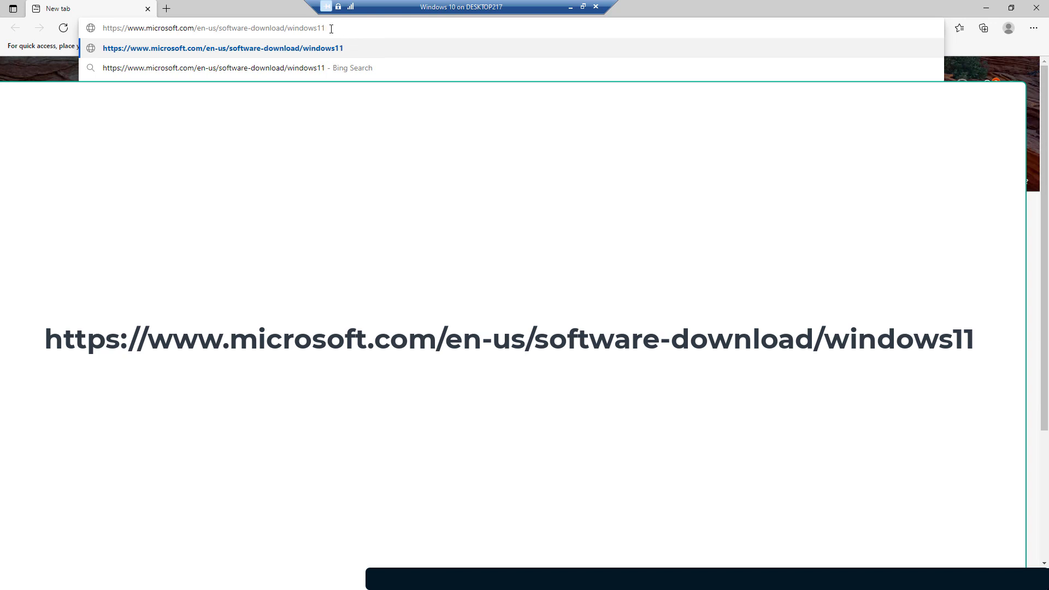
key(Return)
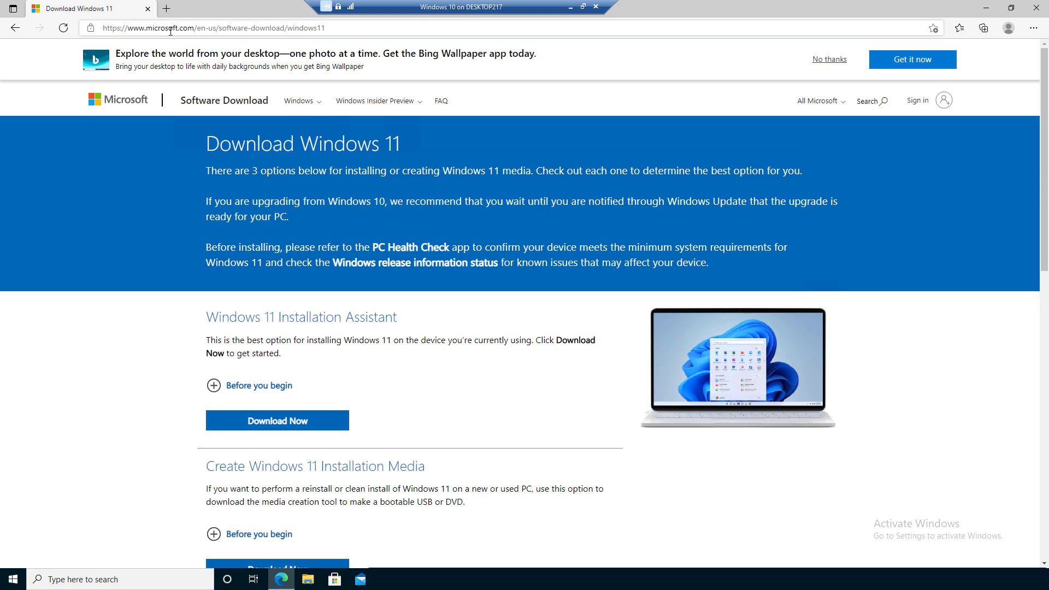
drag(254, 172, 413, 174)
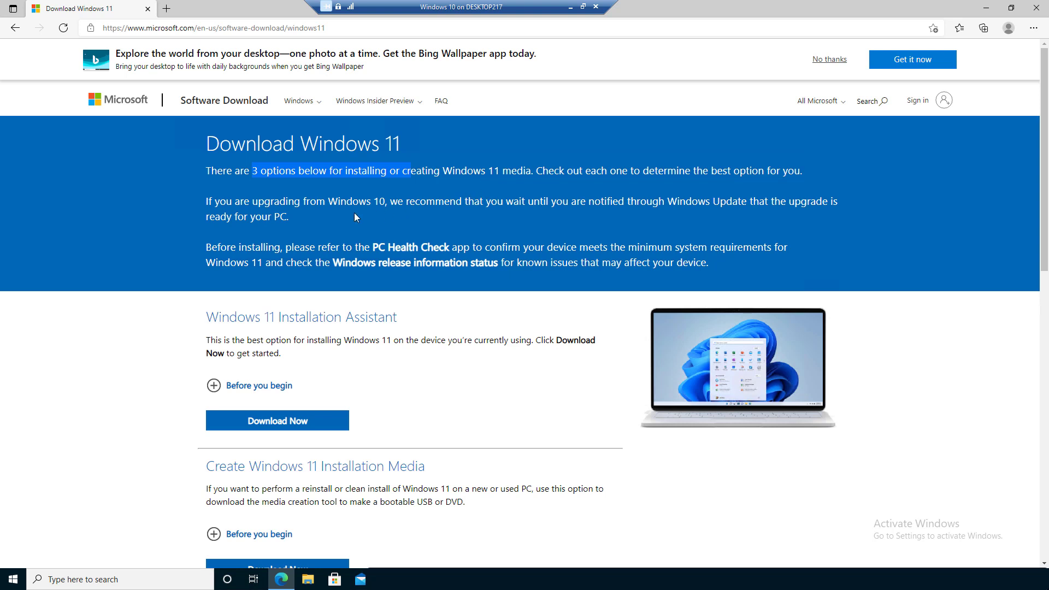
click(254, 209)
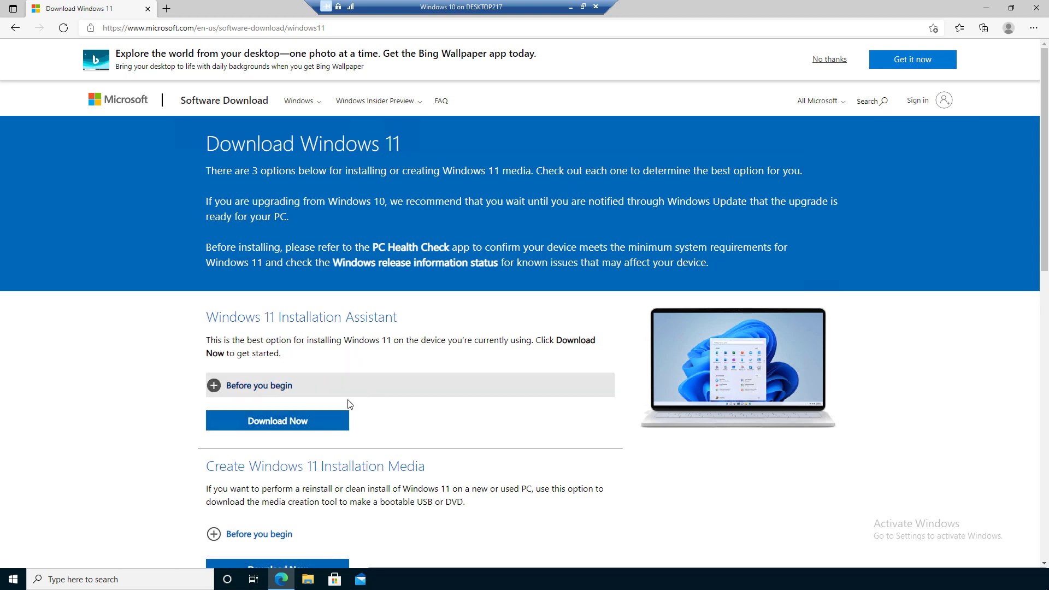
scroll(333, 407, down, 1)
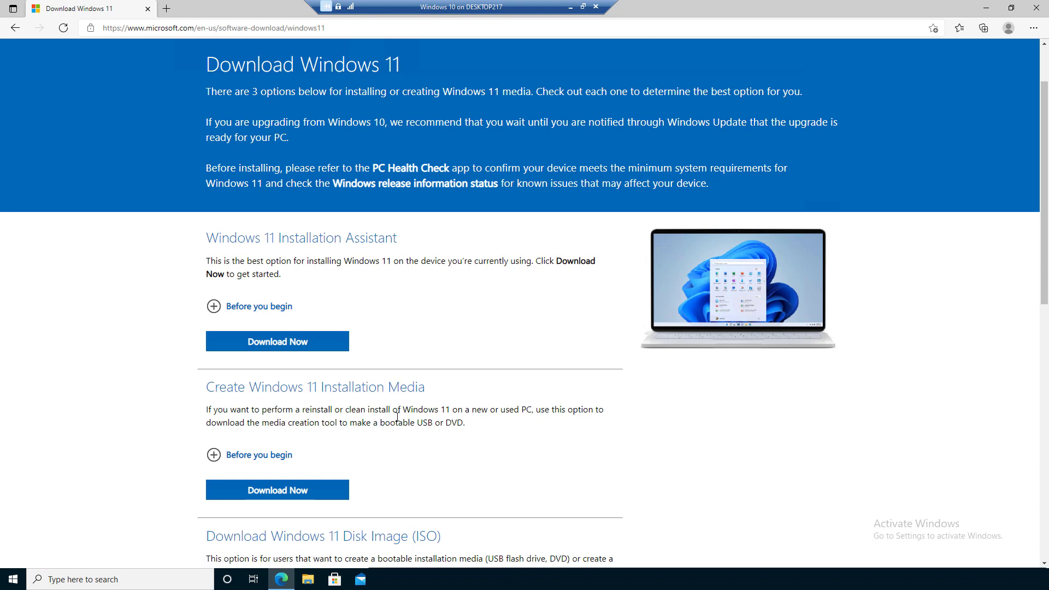
drag(378, 414, 309, 413)
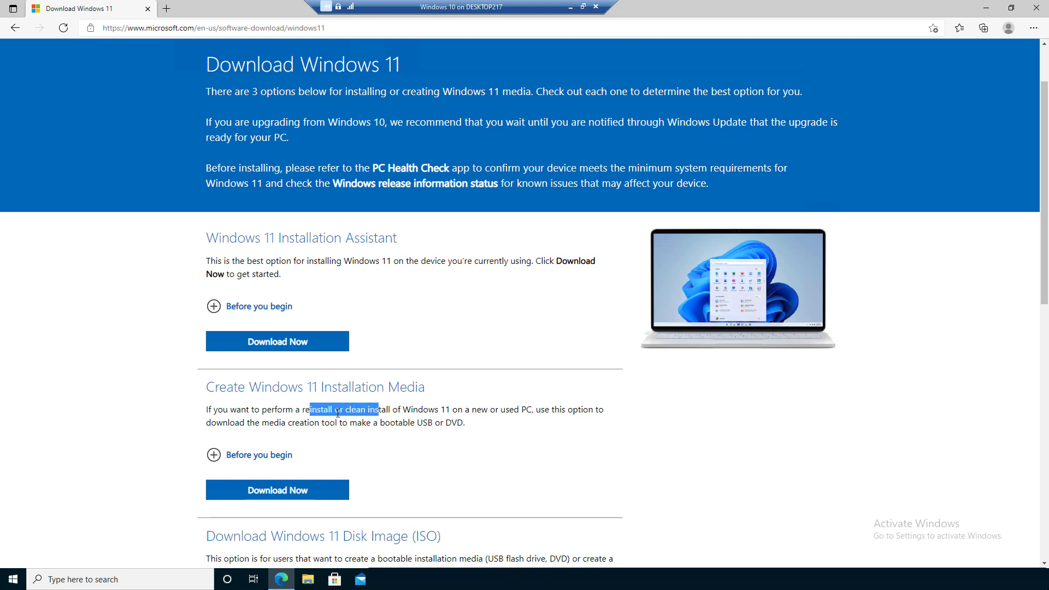
click(402, 409)
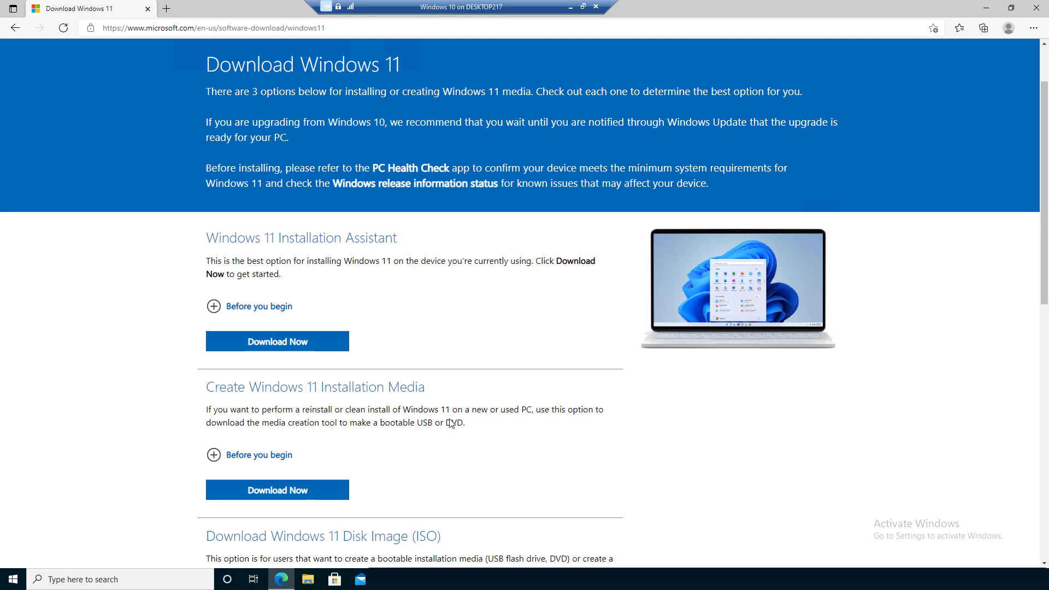
scroll(451, 423, down, 1)
scroll(449, 423, down, 2)
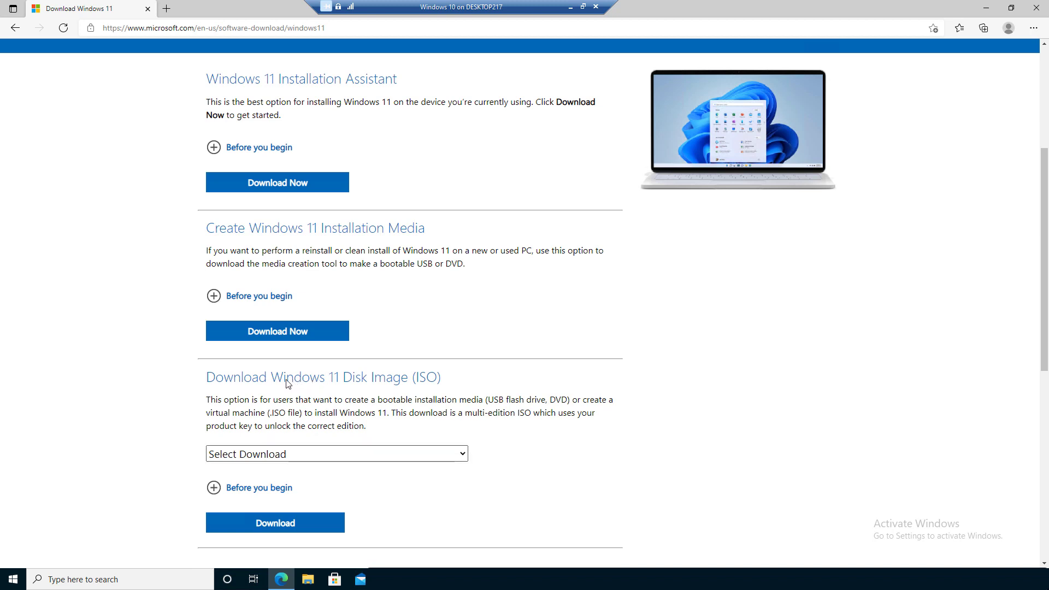
key(Tab)
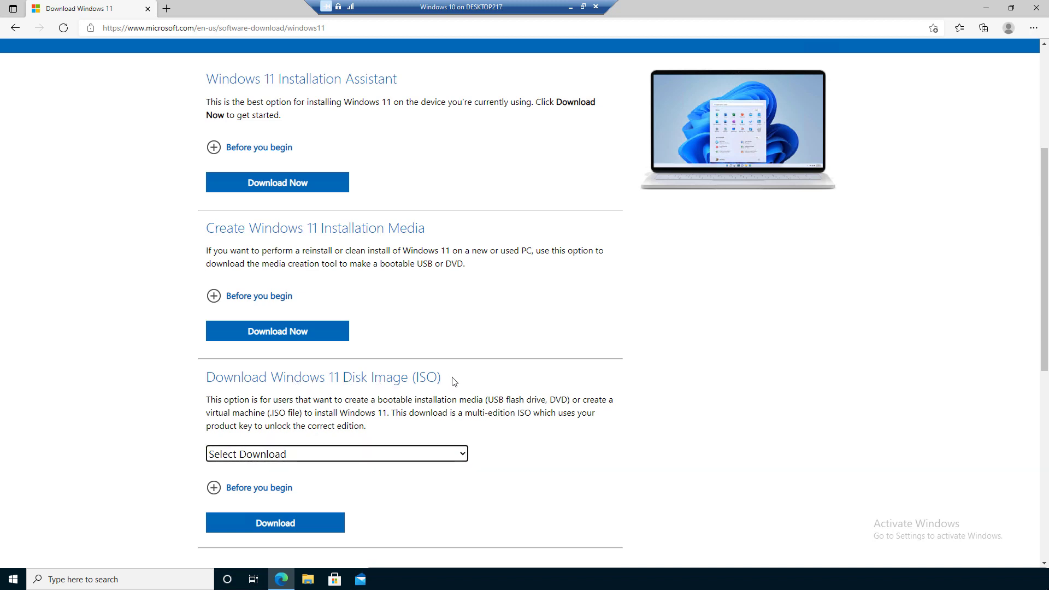
click(516, 400)
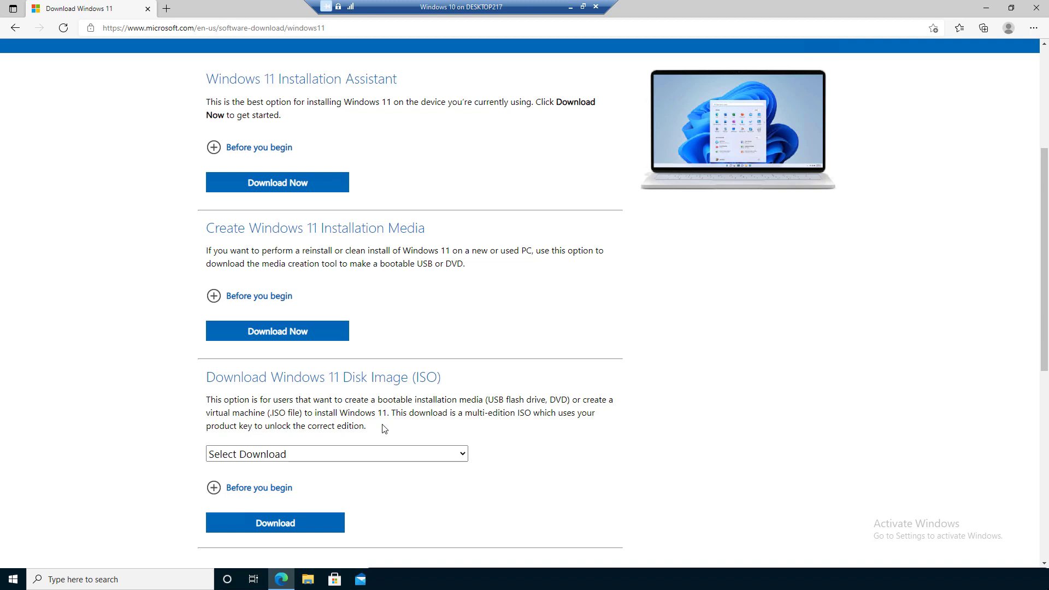
scroll(437, 430, down, 2)
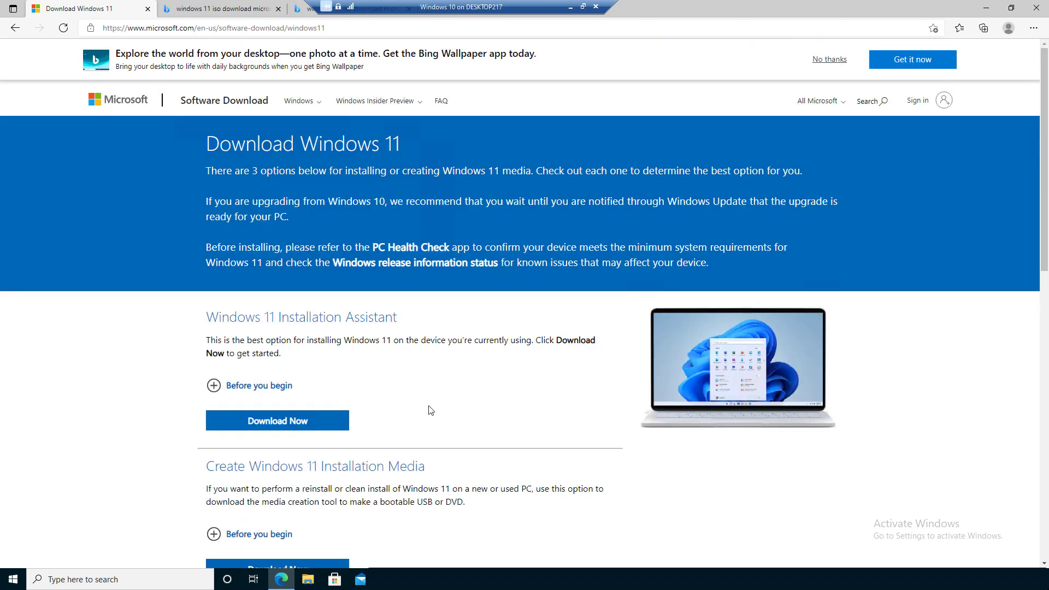
- Download the Windows 11 Installation Assistant and run it, allowing it to make changes
click(286, 426)
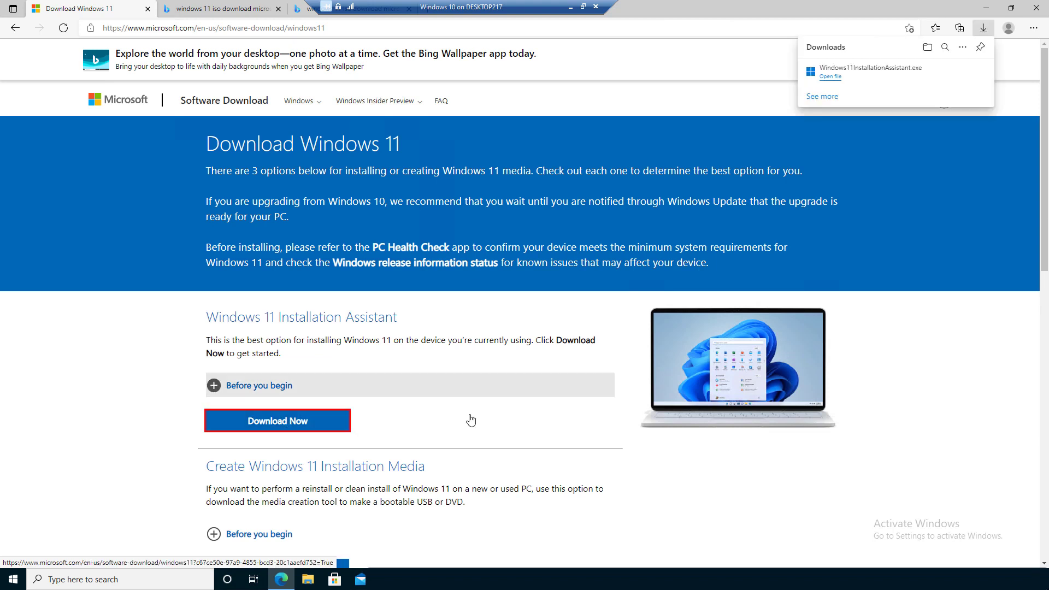
click(843, 77)
click(480, 363)
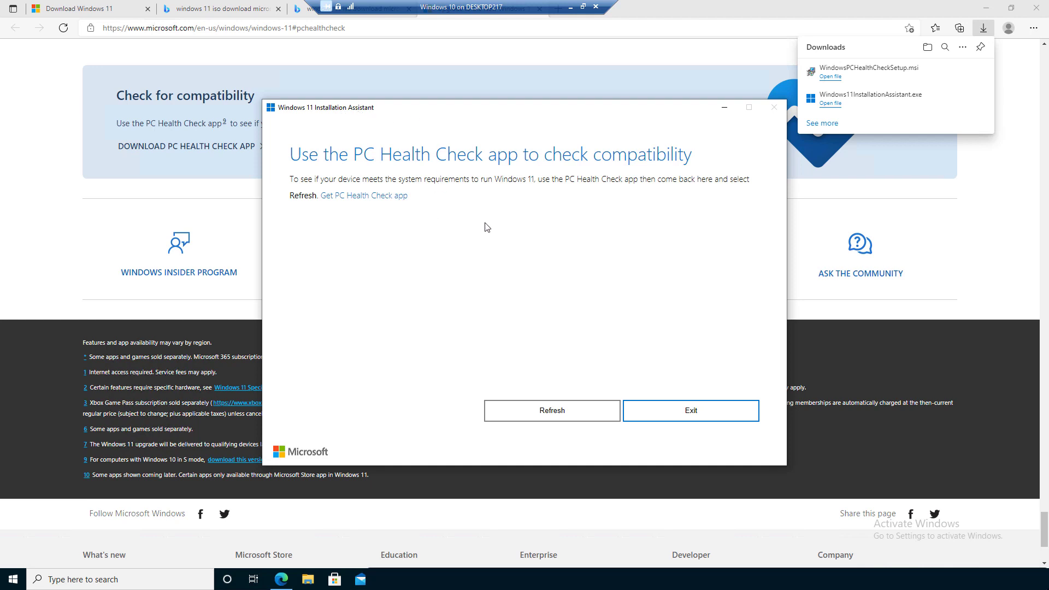
- Open PC Health Check from Downloads, close it, and minimize the Installation Assistant
click(848, 77)
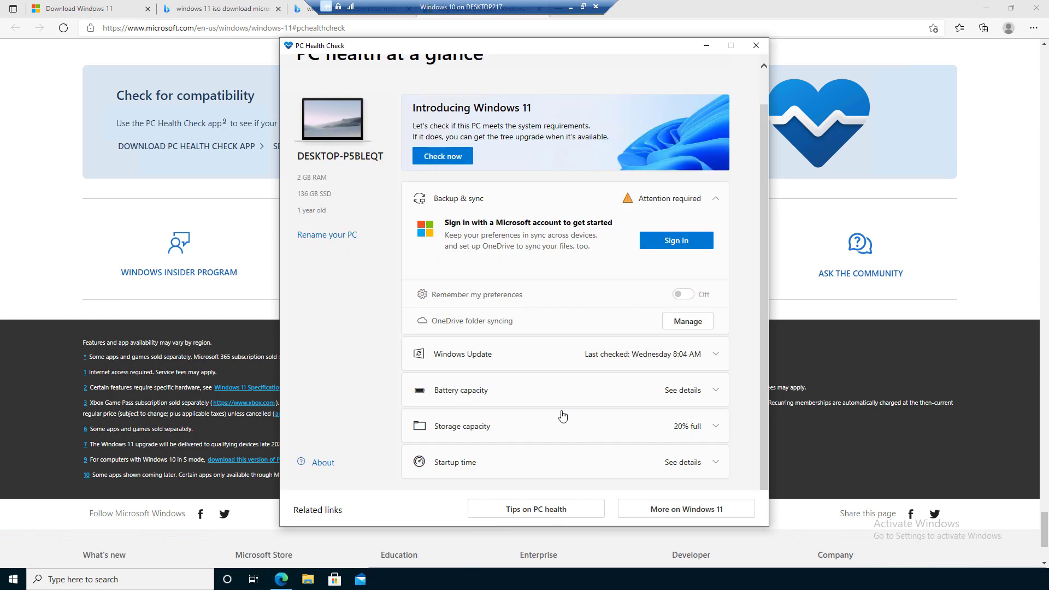
click(756, 45)
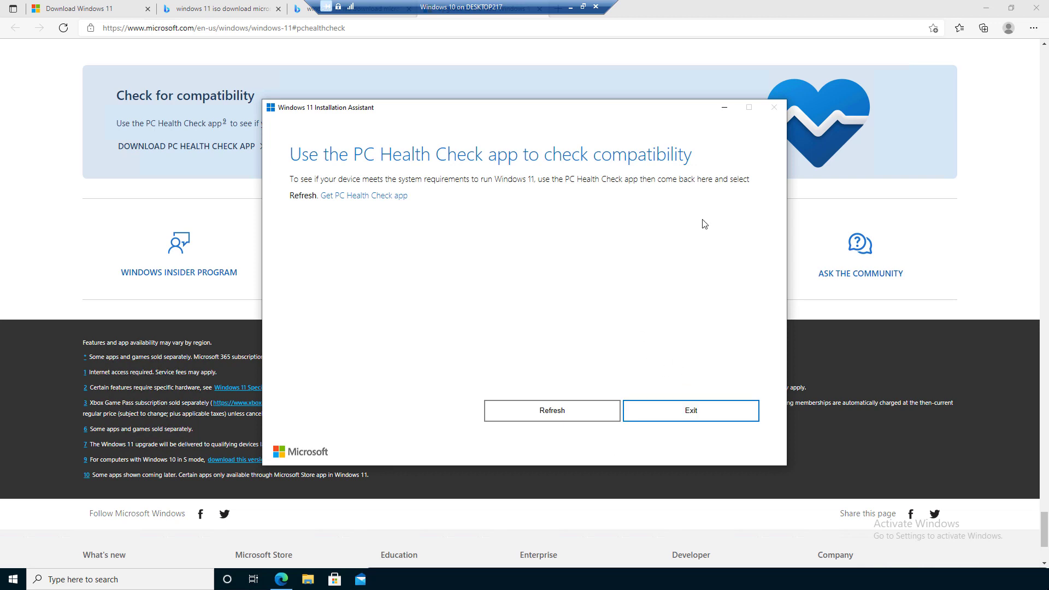
click(725, 107)
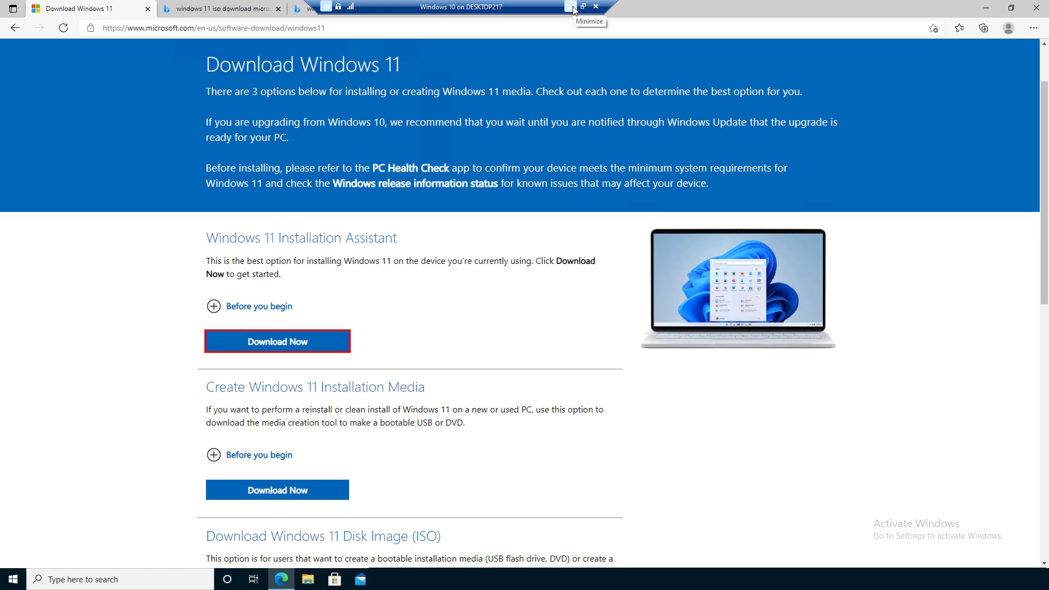
- Minimize the Windows 10 VM session and show the bare host desktop with Win+D
click(572, 7)
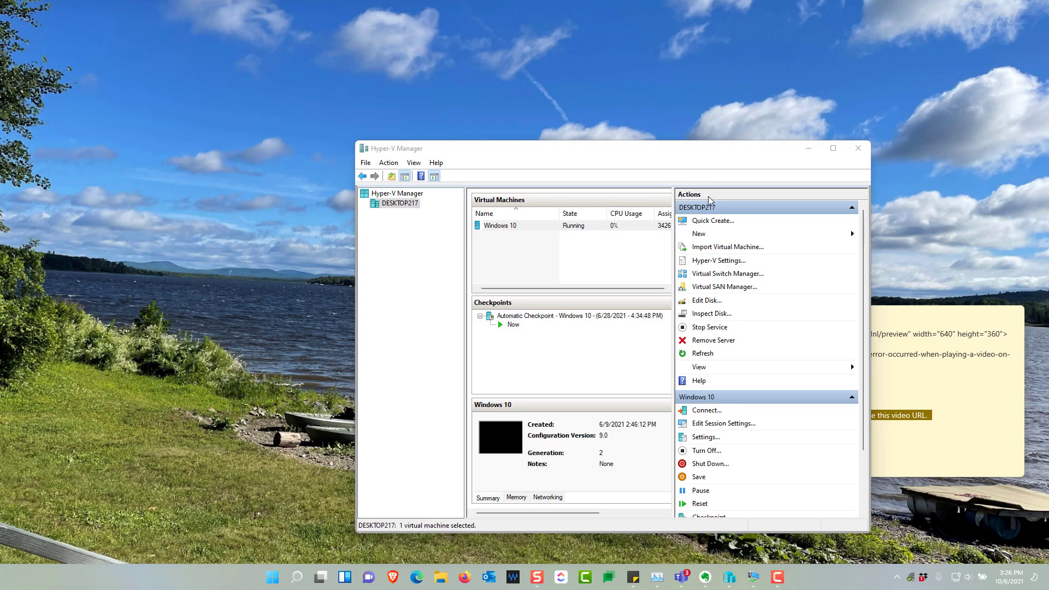
key(super+d)
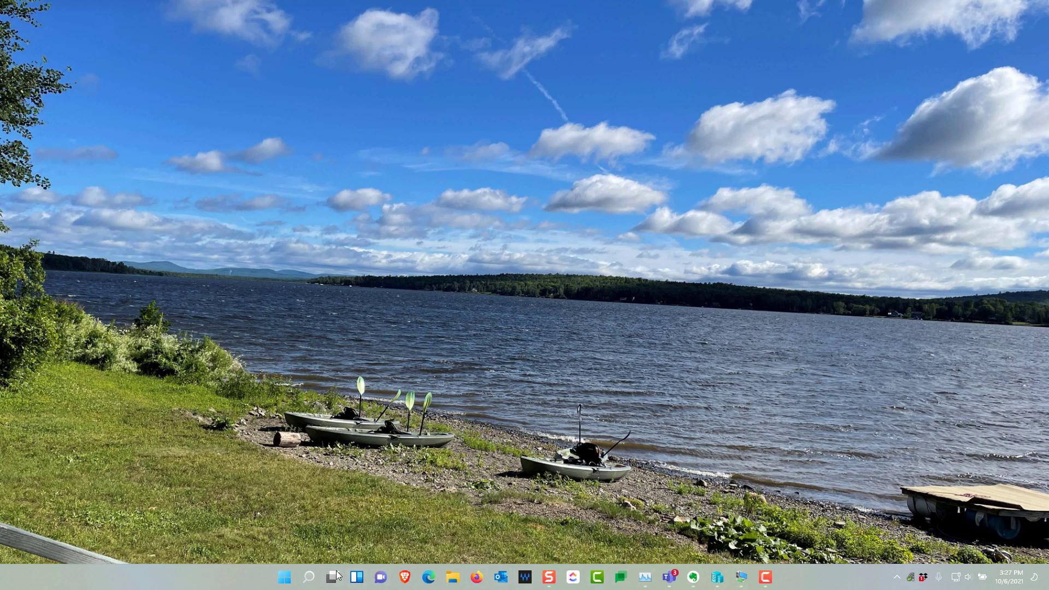
- Search 'word' from the Start menu, dismiss the results, then reopen Start showing pinned and recommended items
click(285, 579)
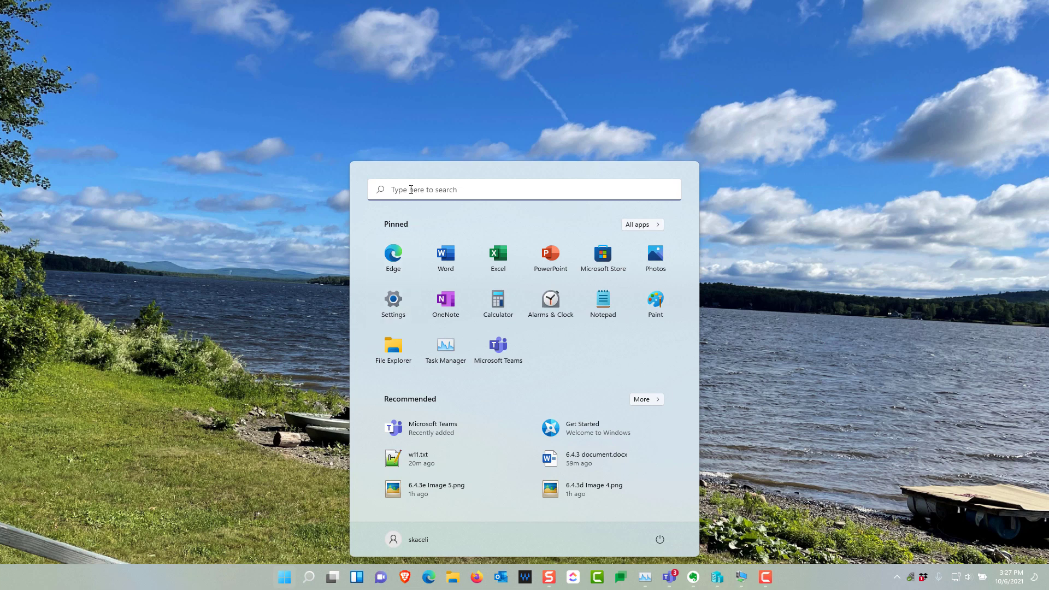
click(411, 190)
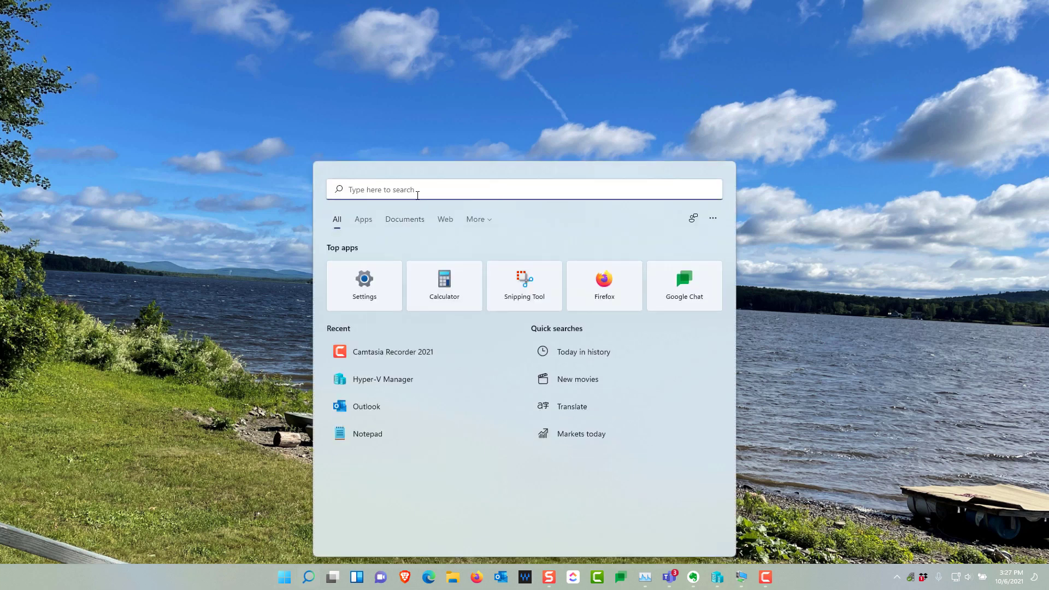
text(word)
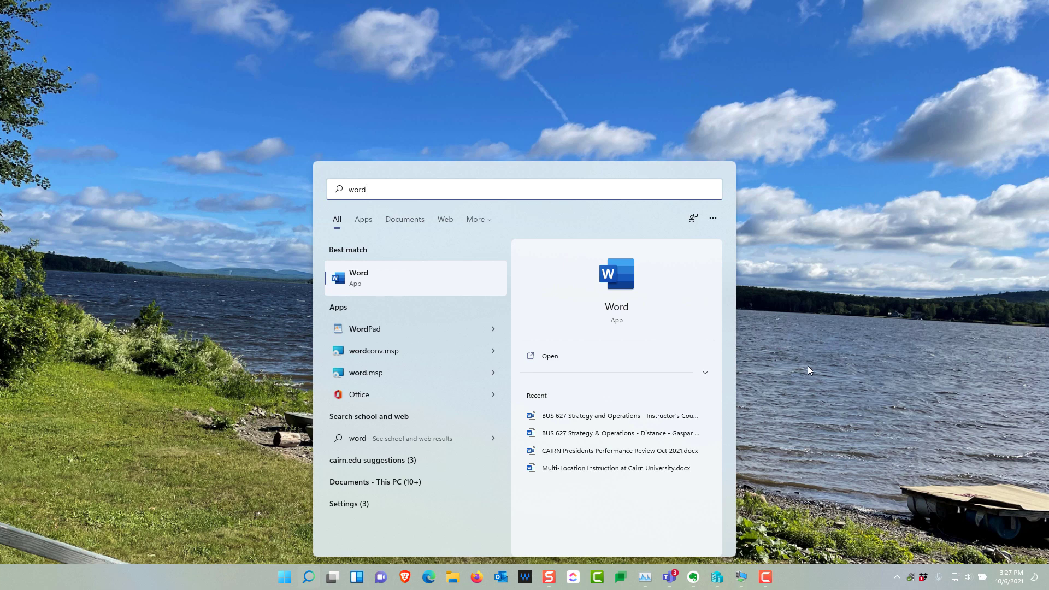
click(587, 462)
key(super)
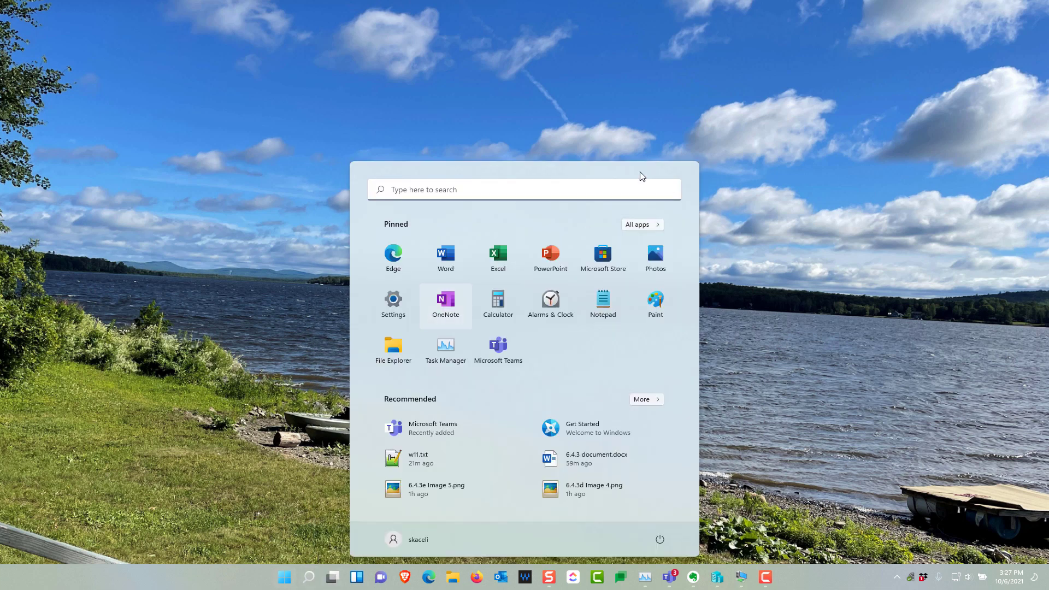